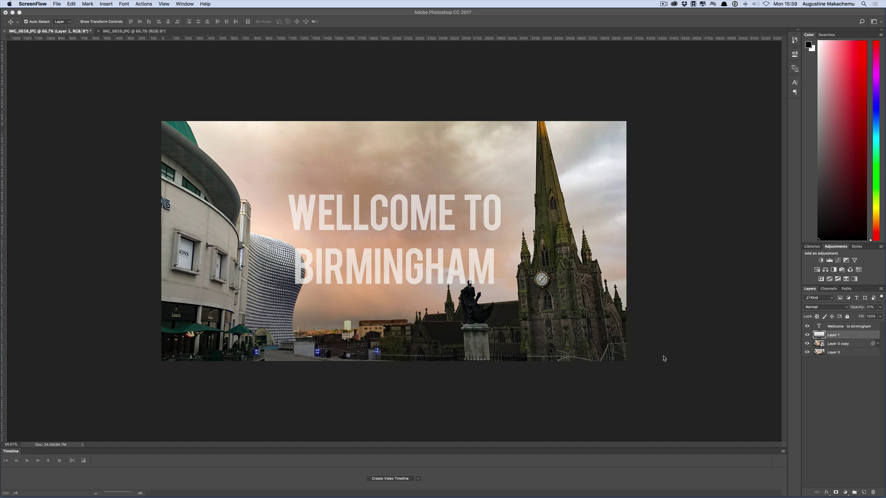
In IMG_0656.JPG, crop off the lower paved area at full image width, using the Rule of Thirds overlay
left_click(139, 32)
left_click(140, 32)
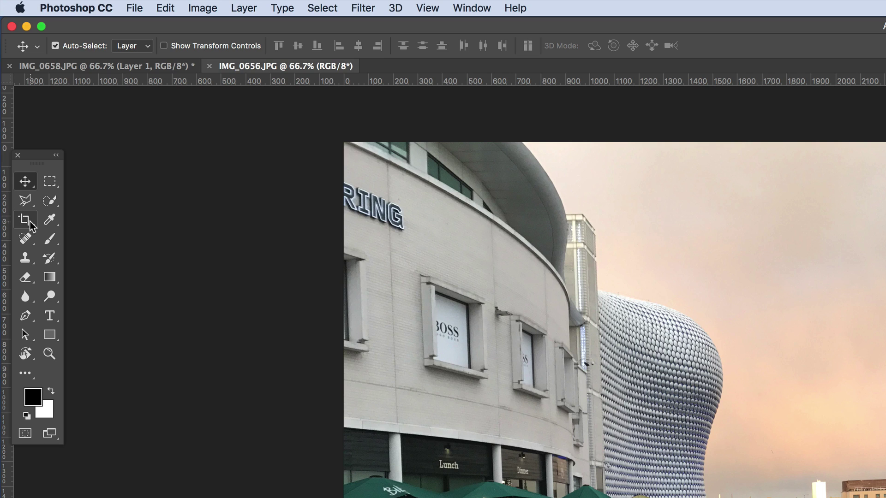
left_click(27, 221)
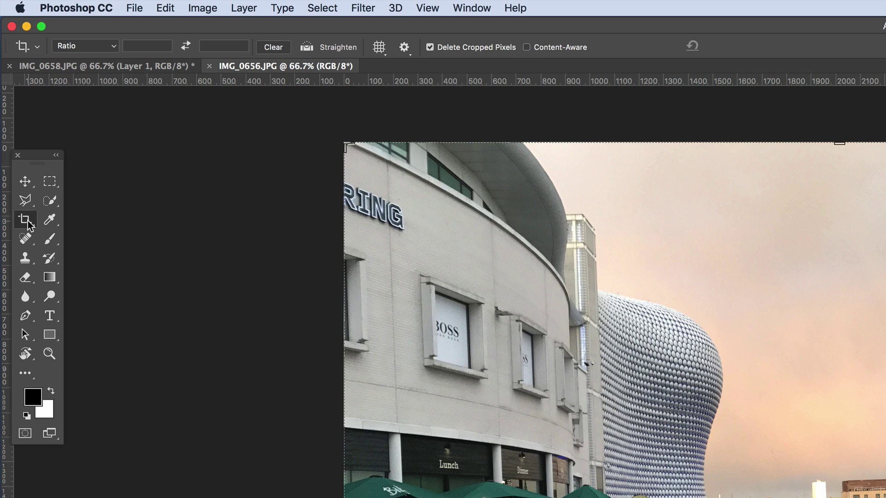
left_click(382, 52)
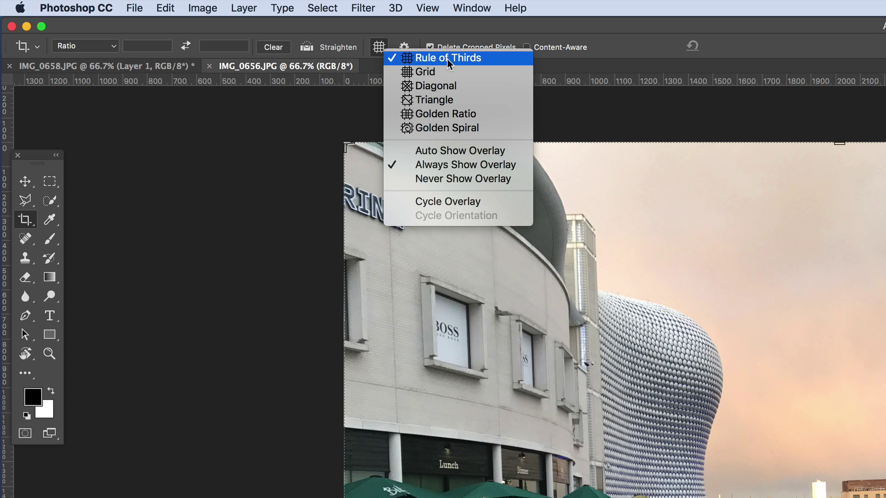
left_click(478, 61)
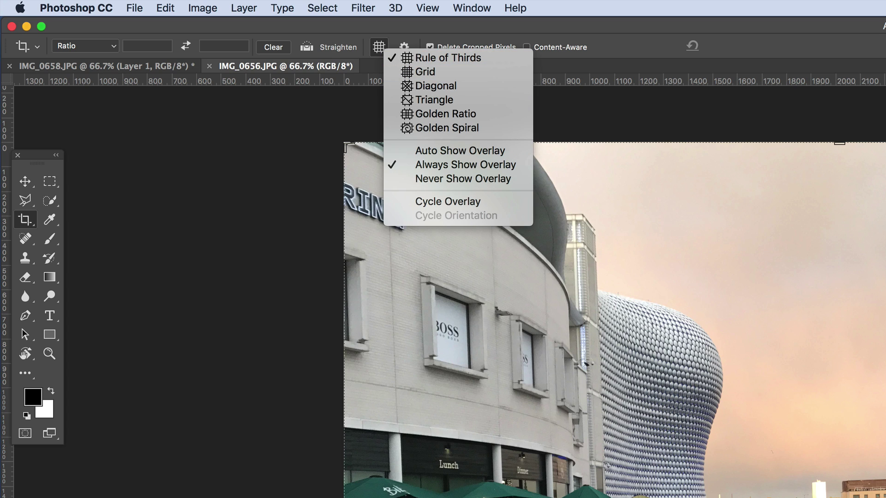
left_click(303, 332)
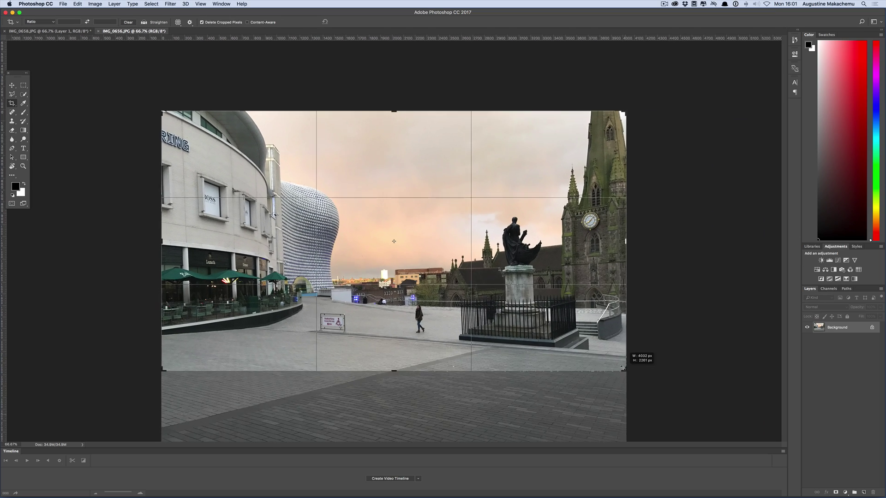
left_click_drag(627, 360, 626, 361)
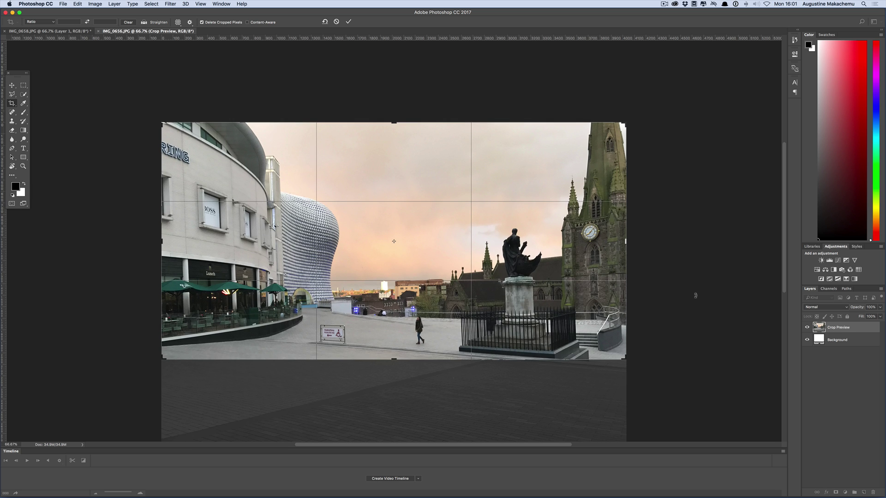
key("Return")
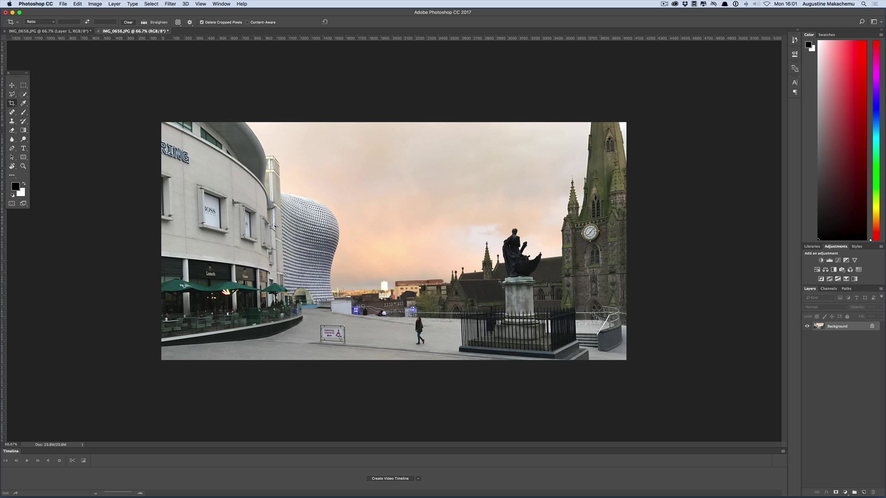
left_click(11, 86)
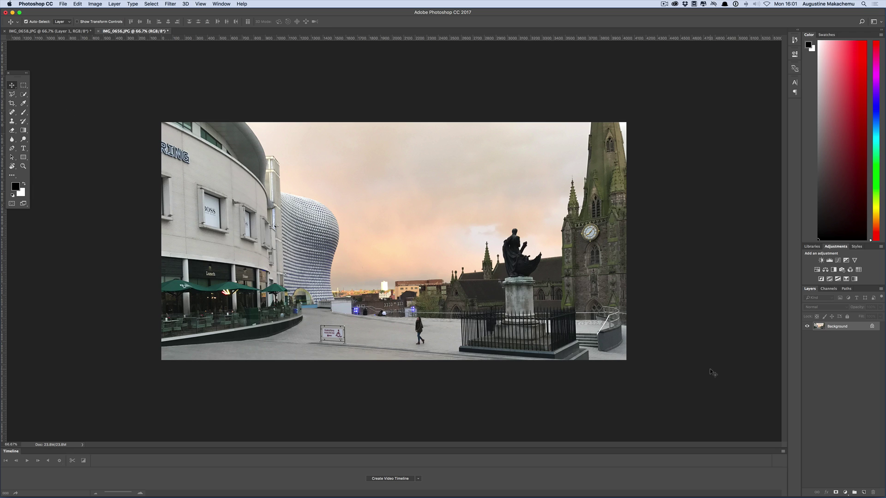
Duplicate the Background layer and convert the copy to a smart object
key("ctrl+j")
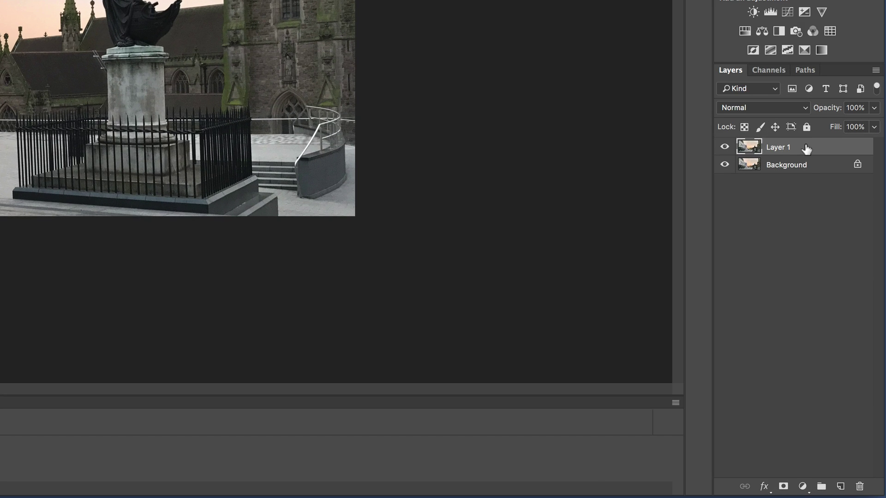
right_click(846, 327)
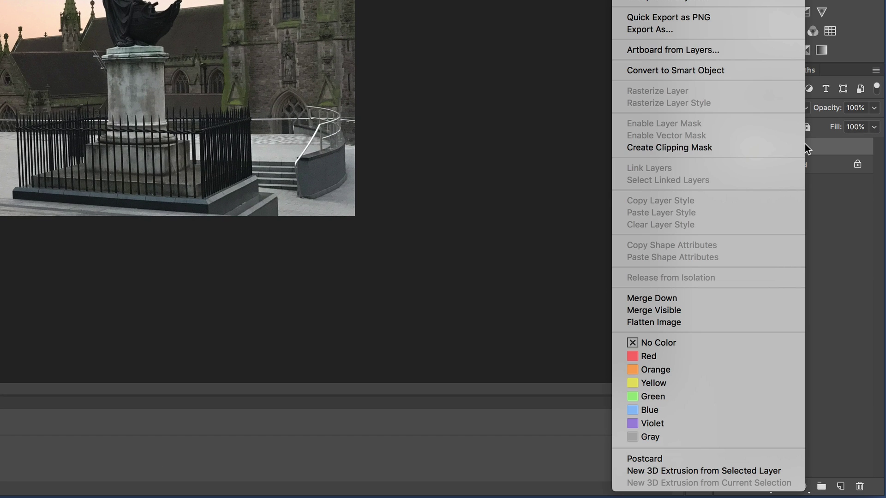
left_click(688, 71)
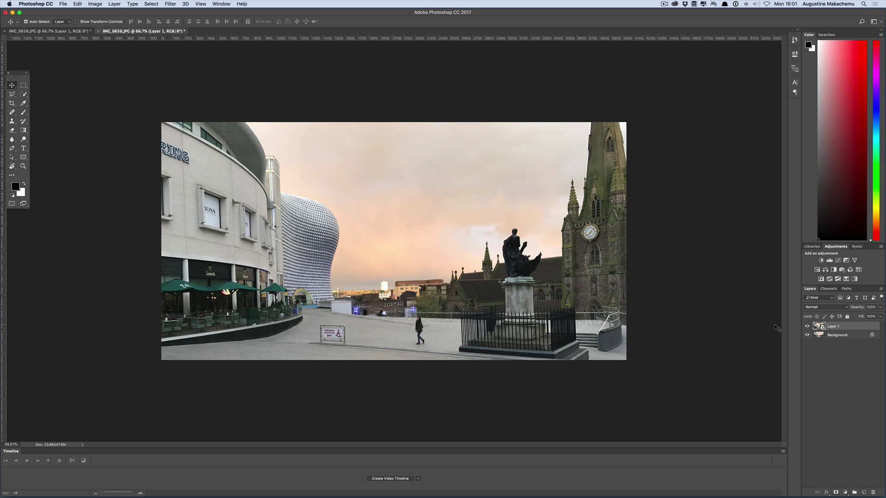
Start the Camera Raw filter on the duplicate layer and set the Dehaze amount to +40
key("super+shift+a")
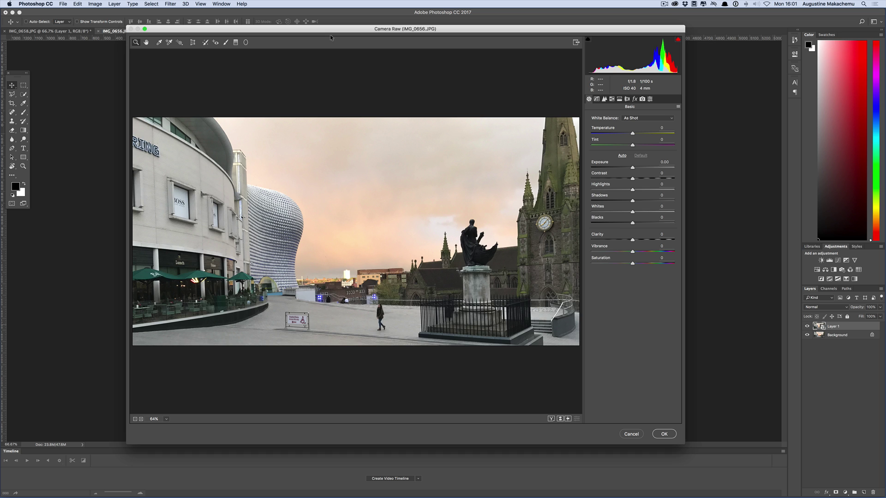
left_click_drag(334, 30, 328, 13)
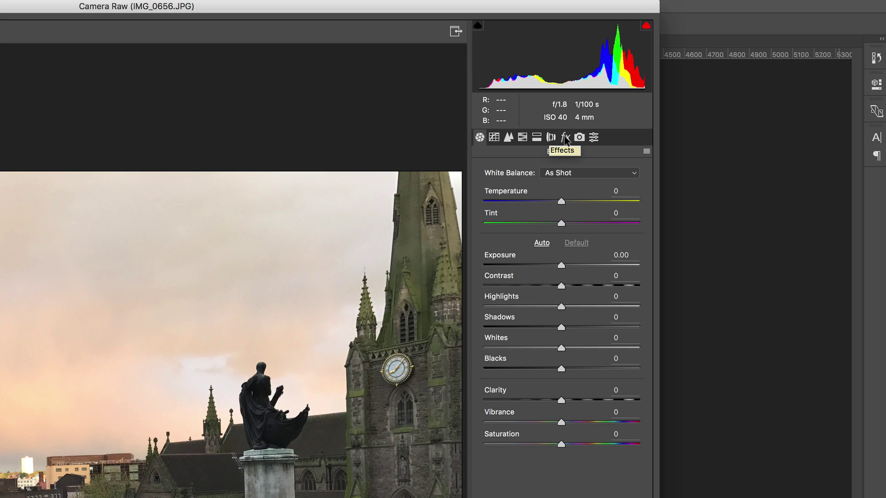
left_click(565, 137)
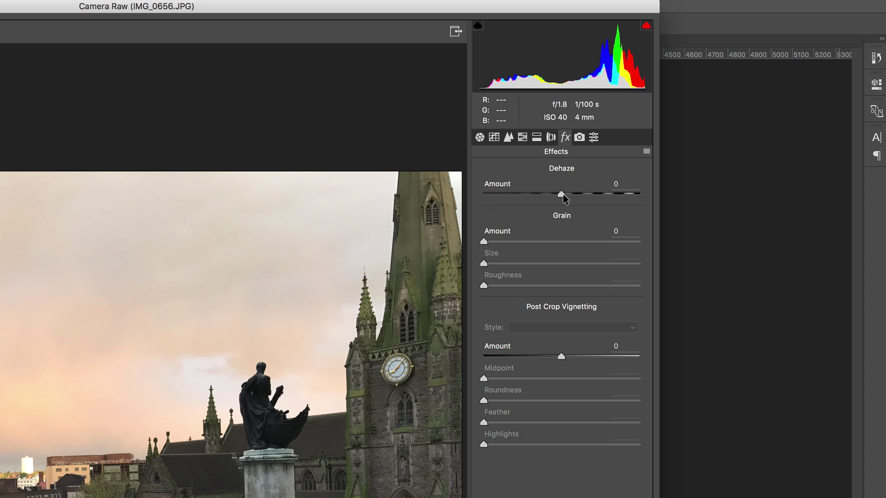
left_click_drag(563, 194, 586, 197)
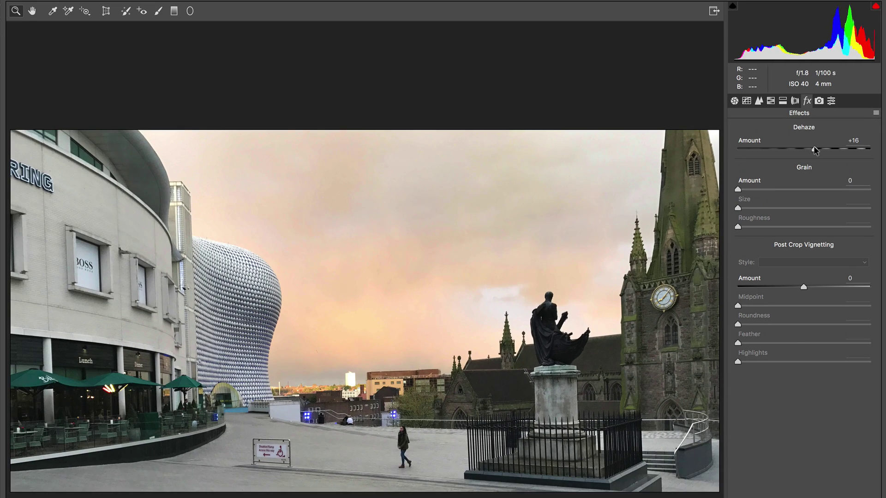
left_click_drag(824, 150, 829, 150)
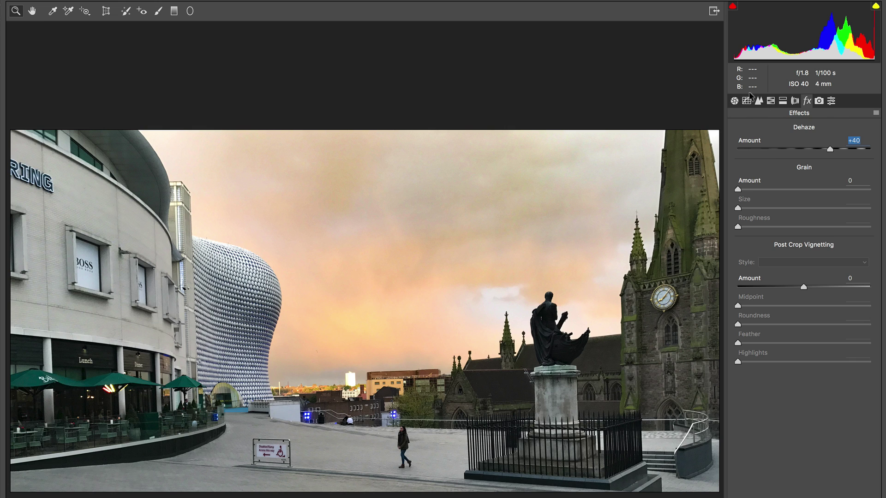
Try a warmer white balance temperature of +18 in the basic adjustments, and reset it to 0
left_click(735, 100)
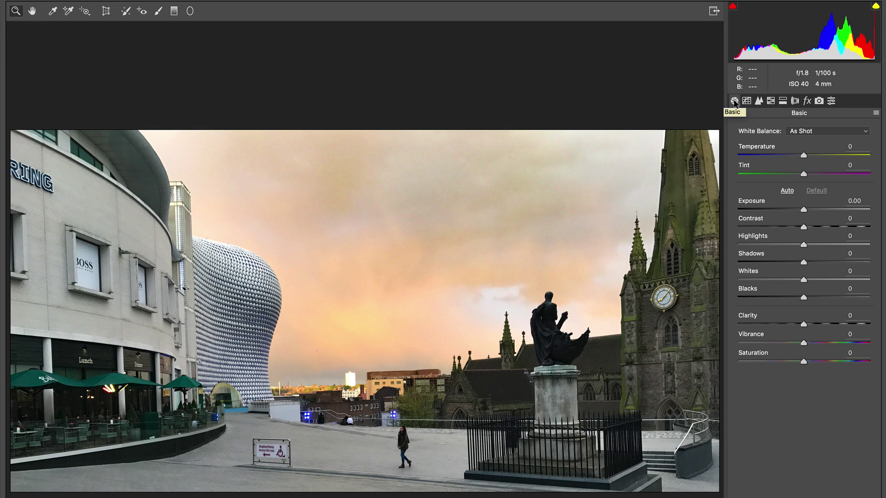
left_click(807, 155)
left_click_drag(807, 157, 817, 156)
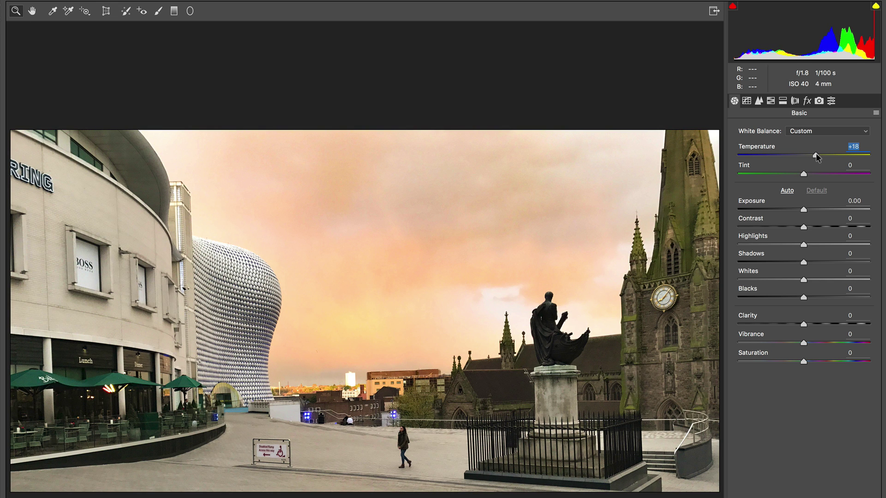
type("0")
key("Return")
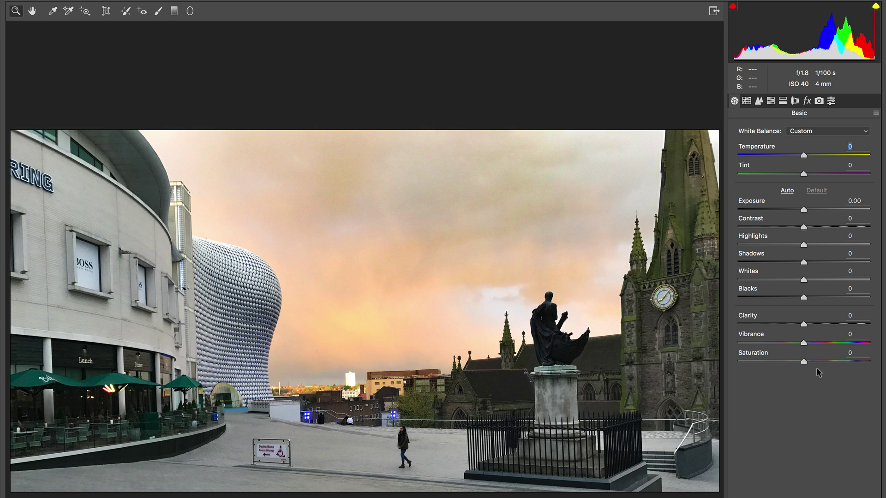
Set Saturation to -5 and apply the Camera Raw filter to Layer 1
mouse_move(805, 364)
left_mouse_down()
mouse_move(828, 365)
mouse_move(803, 365)
left_mouse_up()
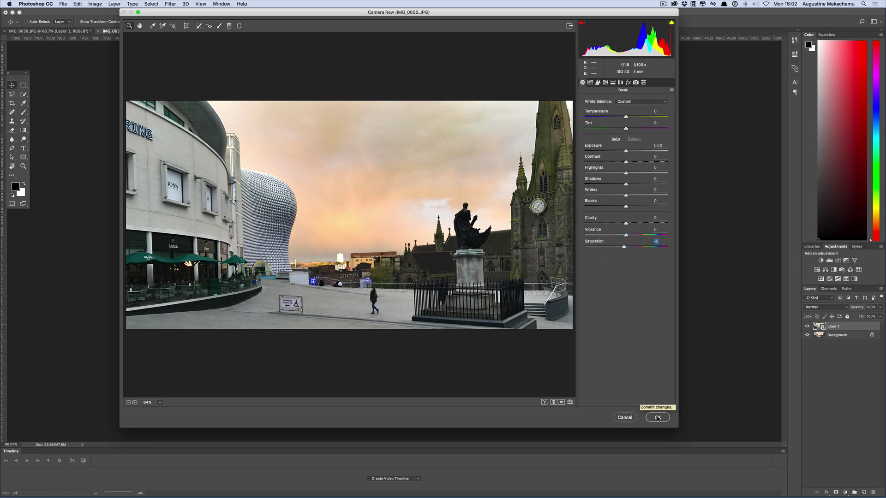
left_click(657, 418)
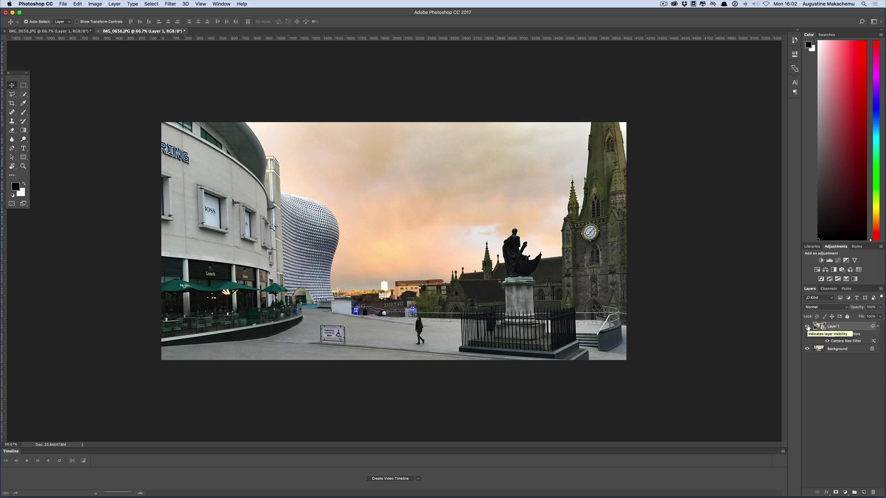
left_click(807, 327)
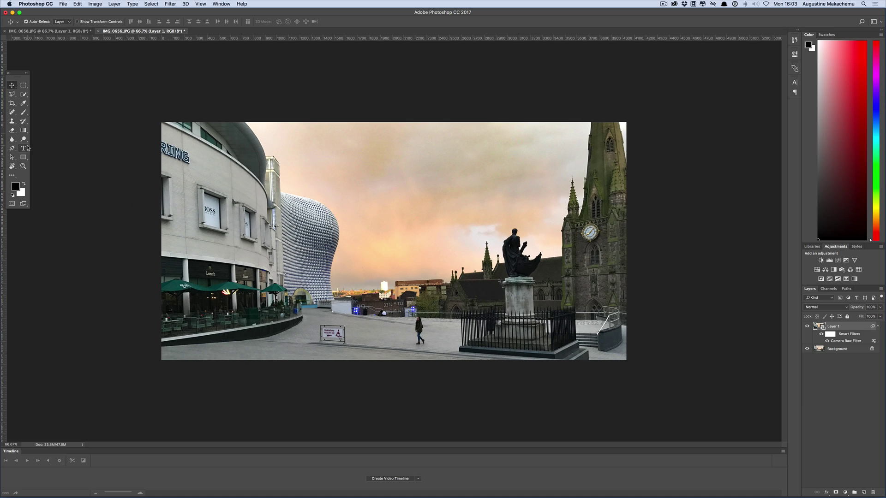
Add the text "WELCOME TO BIRMINGHAM" in the sky beside the silver building, with a line break before BIRMINGHAM
left_click(24, 149)
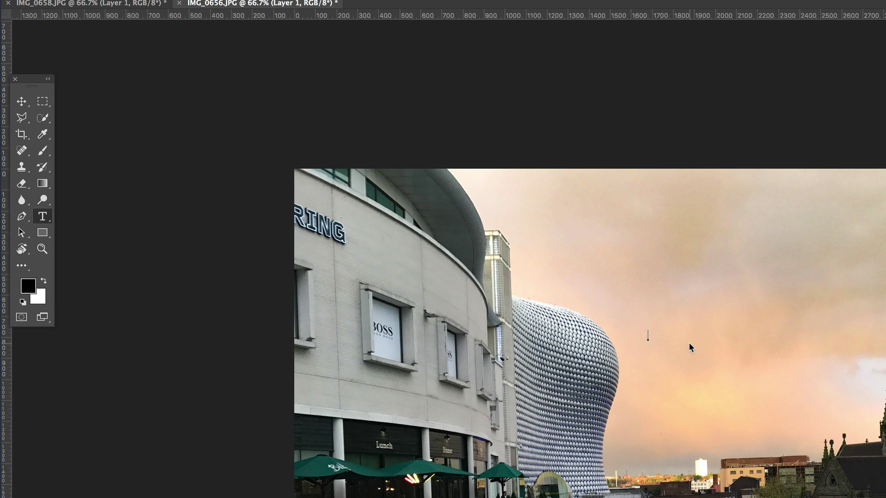
left_click(648, 337)
type("WELCOME TO B")
type("IRMINGHAM")
key("Left")
key("Left")
key("Left")
key("Left")
key("Left")
key("Left")
key("Left")
key("Left")
key("Left")
key("Left")
key("Return")
Centre-align both lines of the WELCOME TO BIRMINGHAM text and finish editing it
left_click_drag(623, 334, 676, 350)
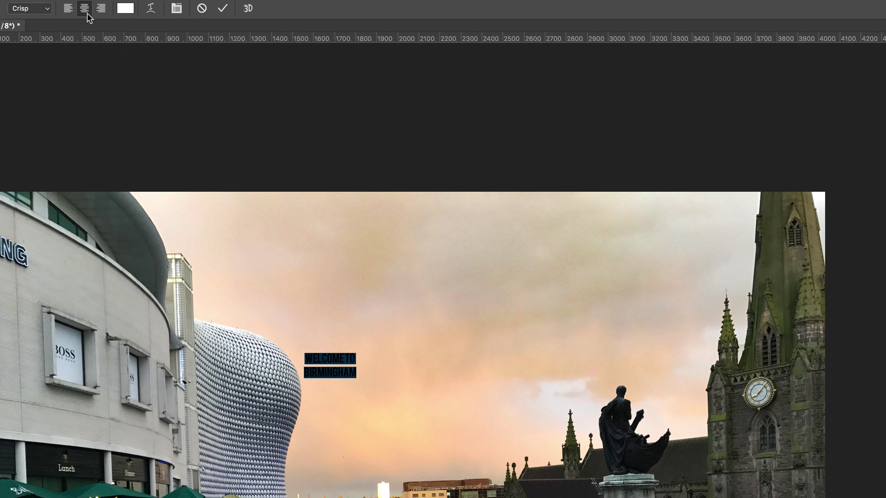
key("Escape")
key("v")
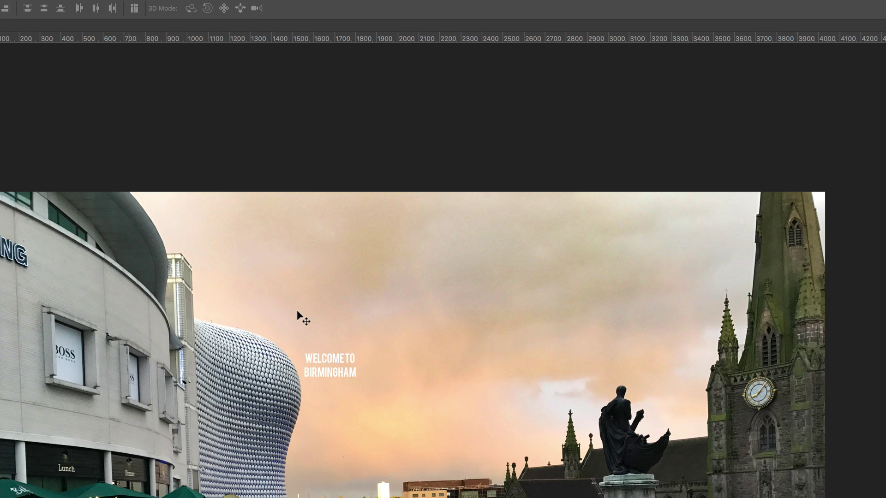
Enlarge the text with Free Transform to nearly half the image width and position it across the middle of the photo
left_click_drag(346, 375, 360, 361)
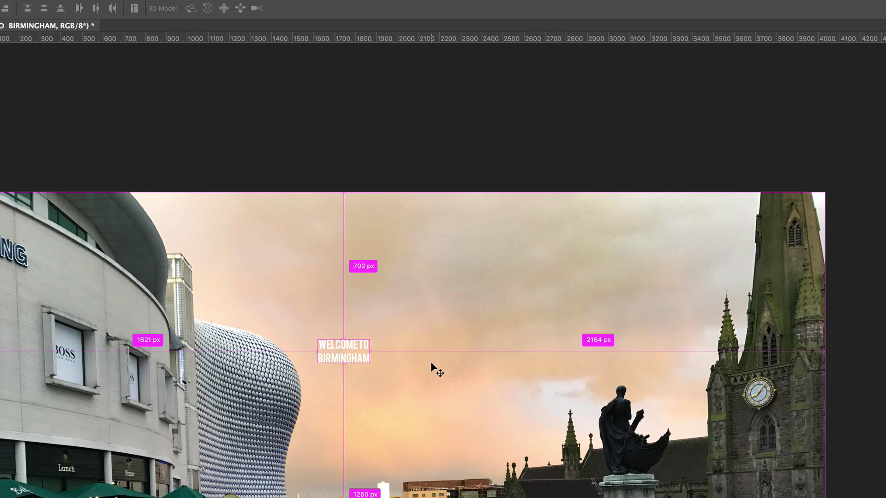
key("ctrl+t")
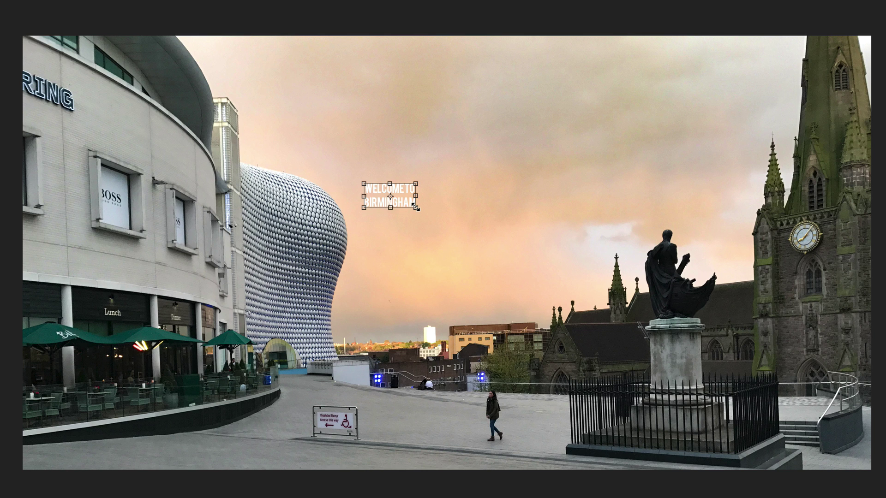
left_click_drag(417, 208, 692, 354)
left_click_drag(587, 313, 490, 275)
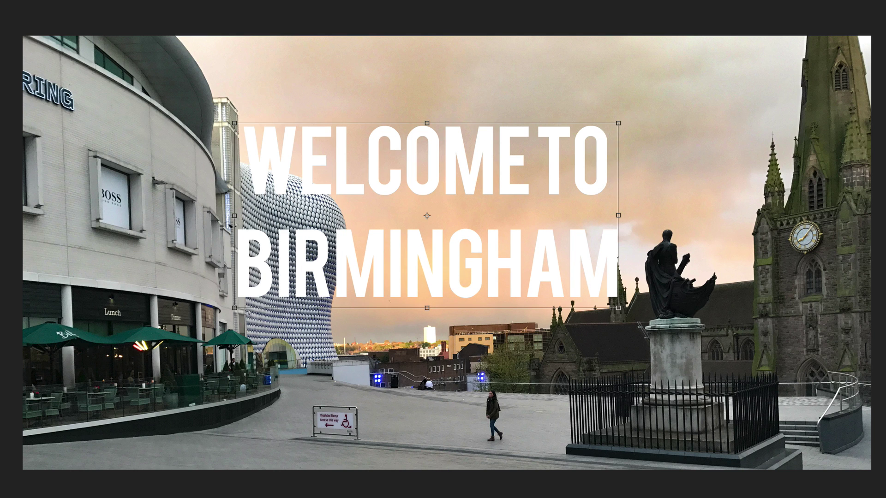
key("Return")
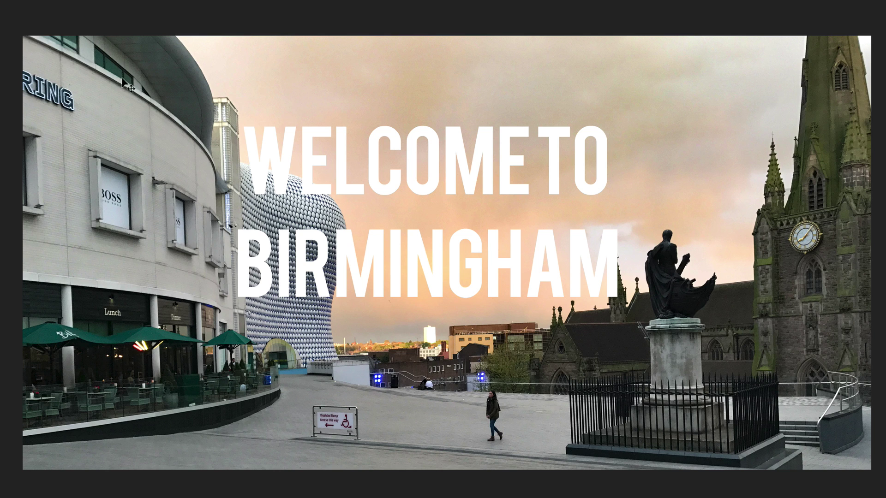
left_click_drag(595, 278, 584, 299)
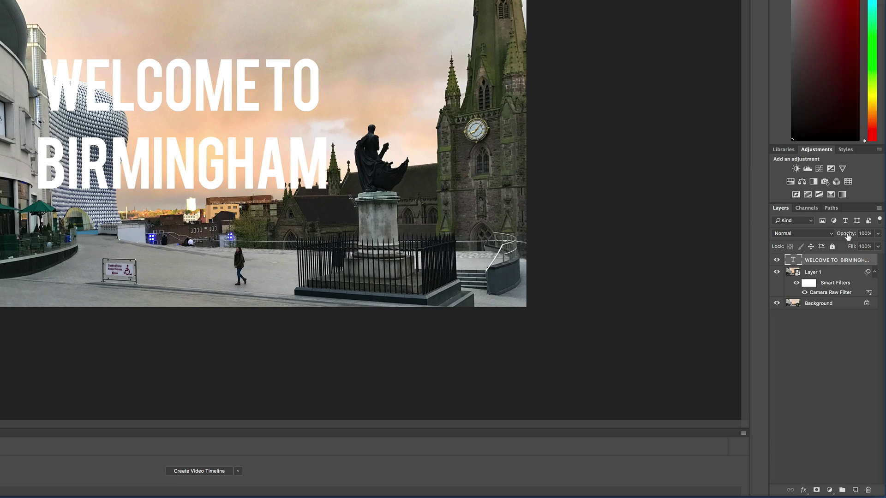
Reduce the text layer's opacity to 62% and shift the text slightly down
left_click_drag(848, 237, 829, 240)
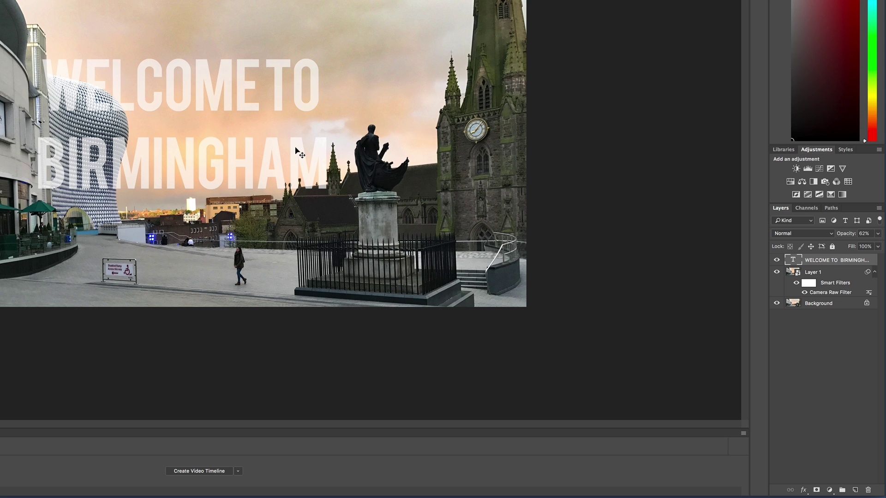
left_click_drag(297, 155, 290, 161)
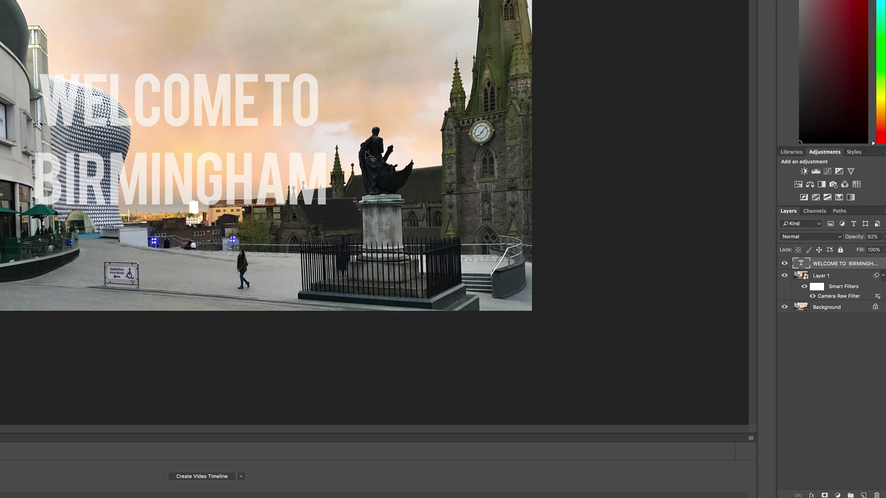
key("f")
key("f")
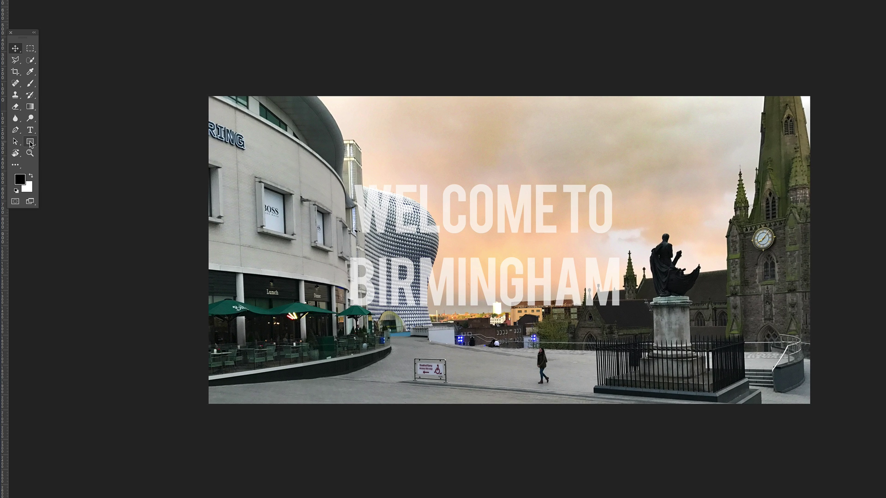
Draw a black rectangle about three quarters of the image width over the text, and place its layer below the text layer
left_click(30, 144)
left_click_drag(272, 165, 734, 340)
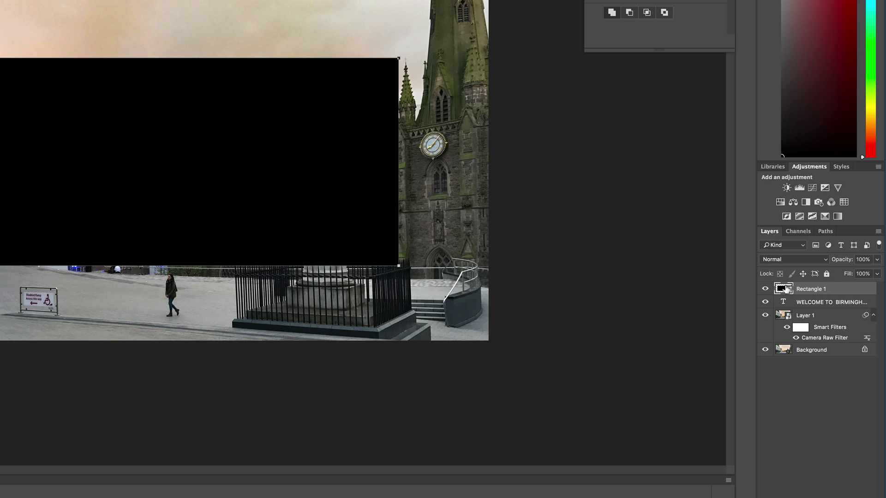
left_click_drag(786, 289, 785, 302)
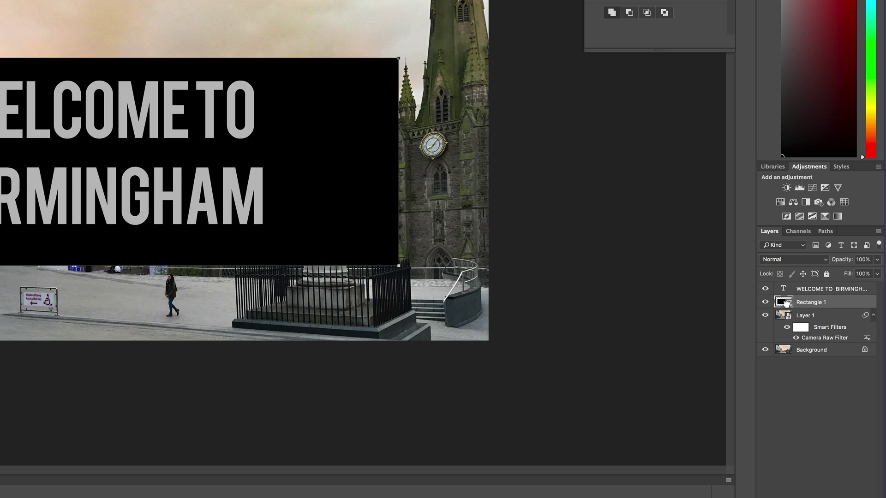
Reduce the black rectangle layer's opacity to 27% and restore the WELCOME TO BIRMINGHAM text layer to 100% opacity
left_click_drag(840, 262, 805, 266)
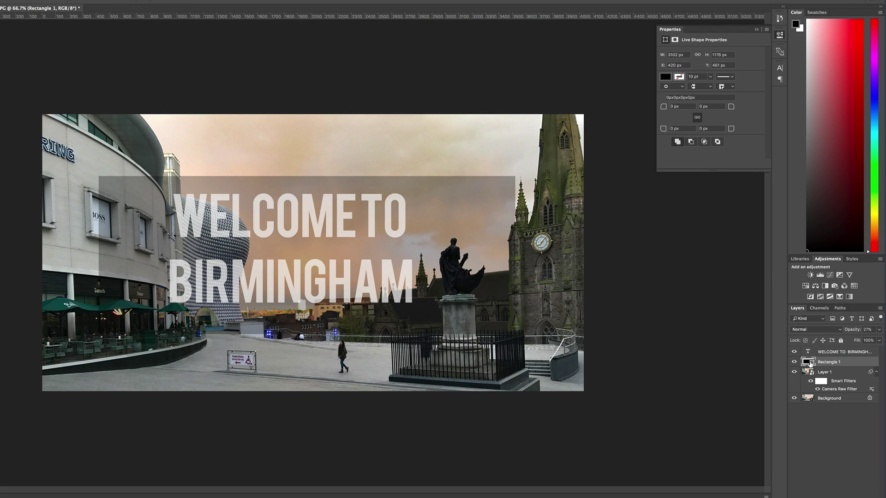
left_click(818, 354)
left_click_drag(855, 331, 884, 329)
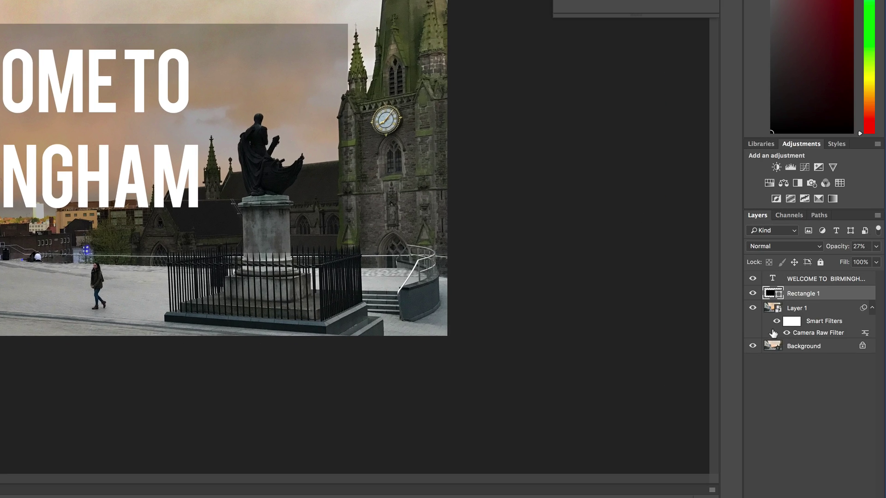
Hide the rectangle layer and add a Drop Shadow layer style to the WELCOME TO BIRMINGHAM text, showing its settings
left_click(752, 294)
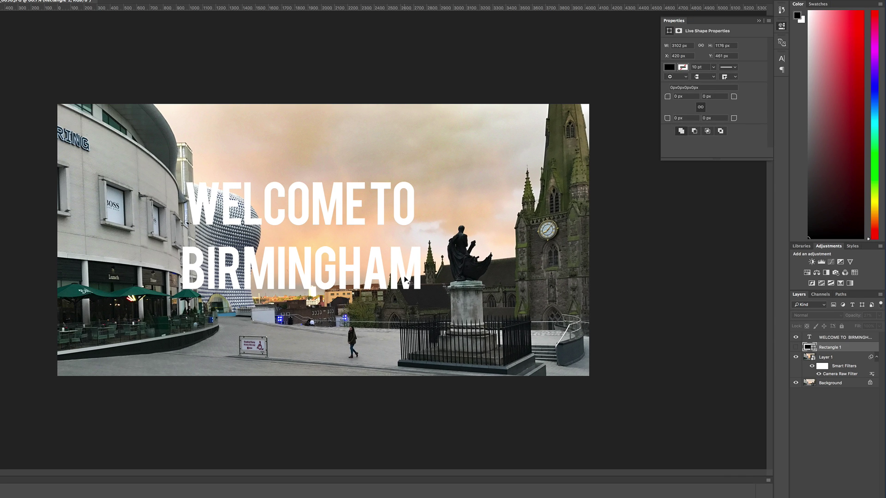
left_click(341, 254)
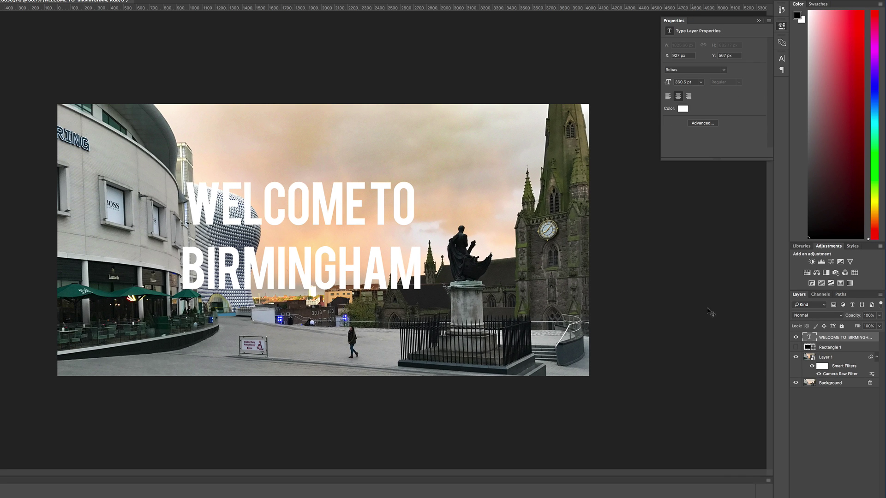
double_click(875, 338)
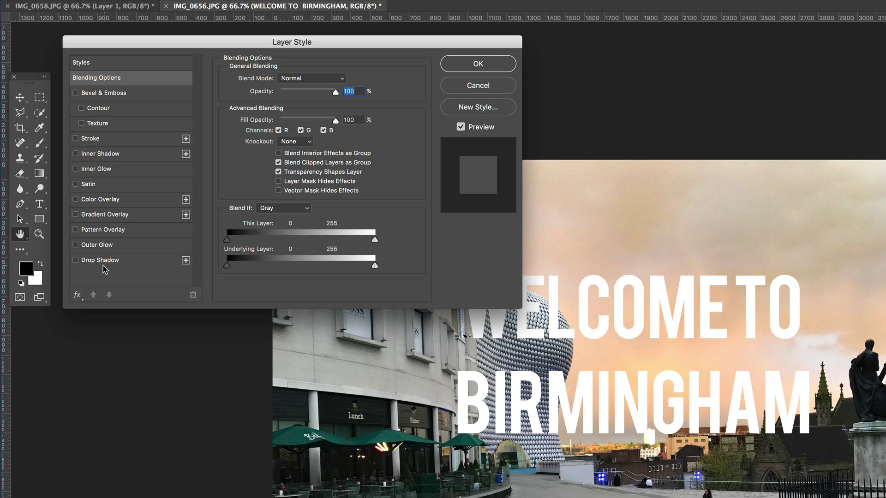
left_click(77, 261)
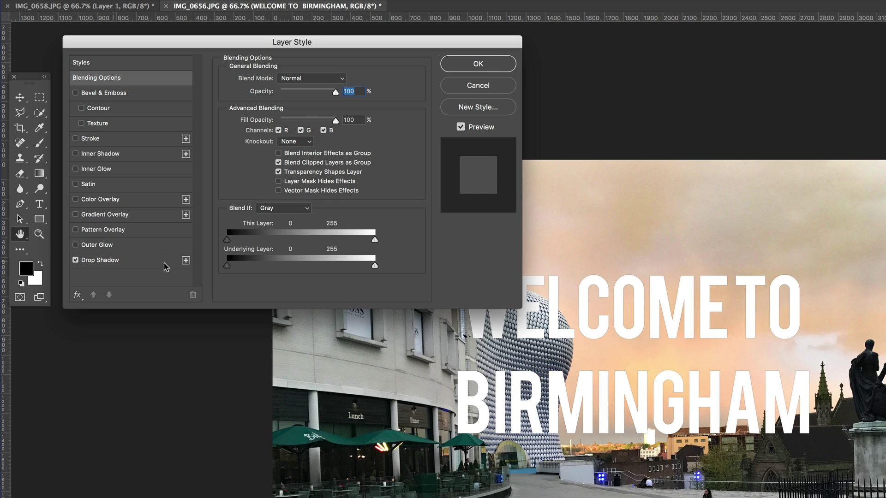
left_click(128, 262)
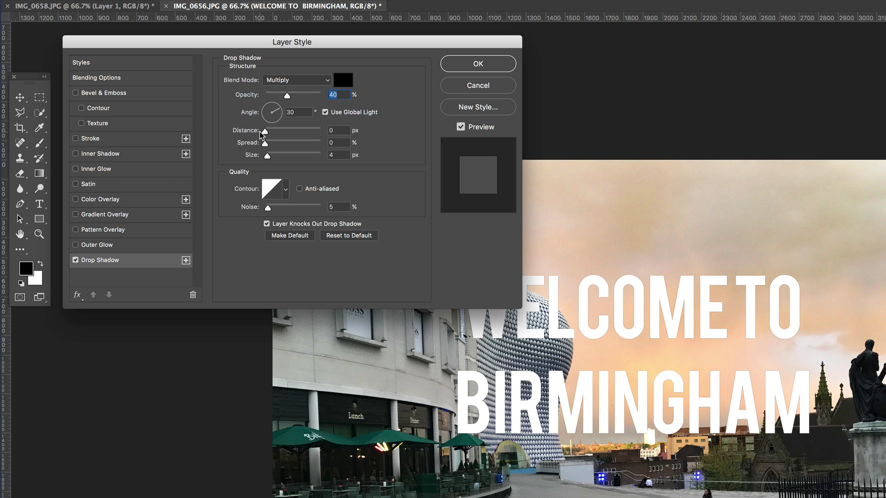
Set the text's drop shadow to a distance of 8 px, a spread of 9% and a size of 9 px
left_click_drag(265, 132, 268, 131)
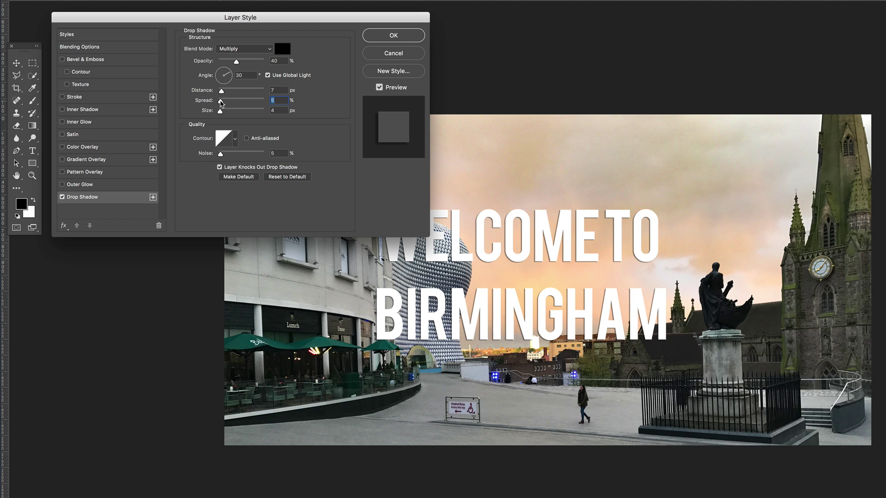
left_click_drag(221, 102, 229, 121)
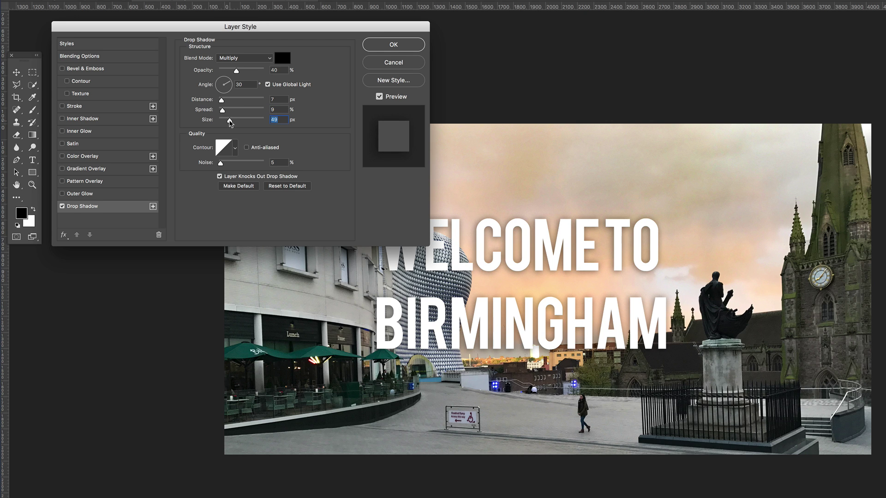
left_click_drag(229, 122, 230, 122)
left_click_drag(358, 29, 885, 219)
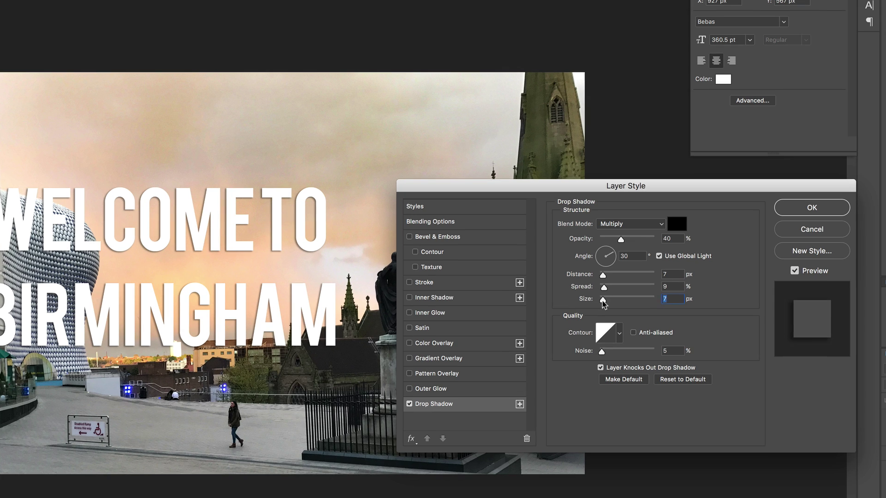
left_click_drag(885, 311, 883, 313)
left_click_drag(599, 302, 605, 250)
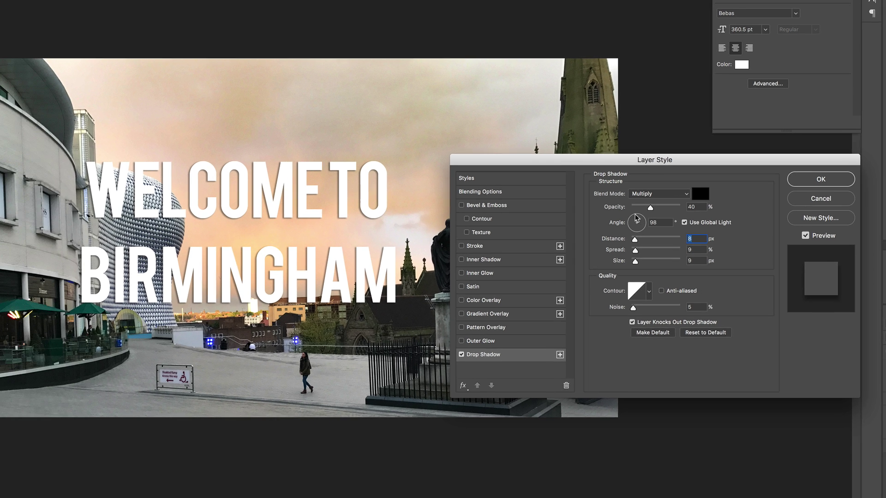
Set the drop shadow's light angle to 117° and apply the layer style
left_click_drag(635, 217, 635, 217)
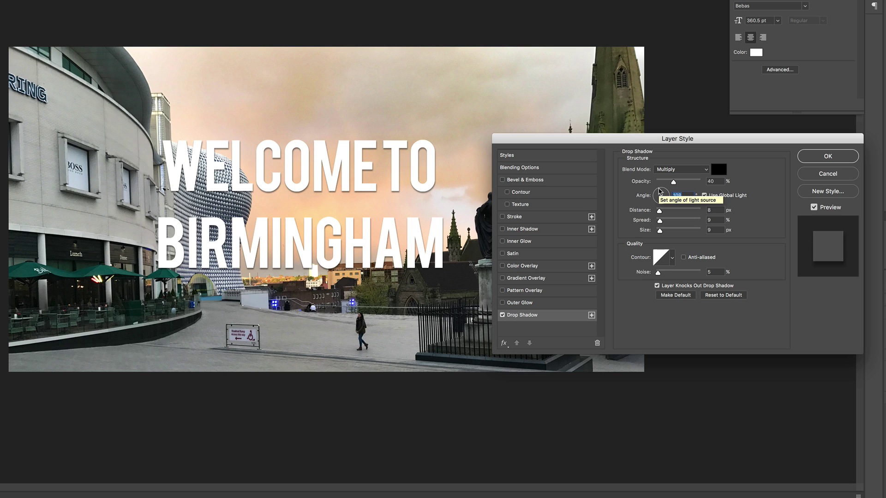
left_click_drag(658, 191, 659, 193)
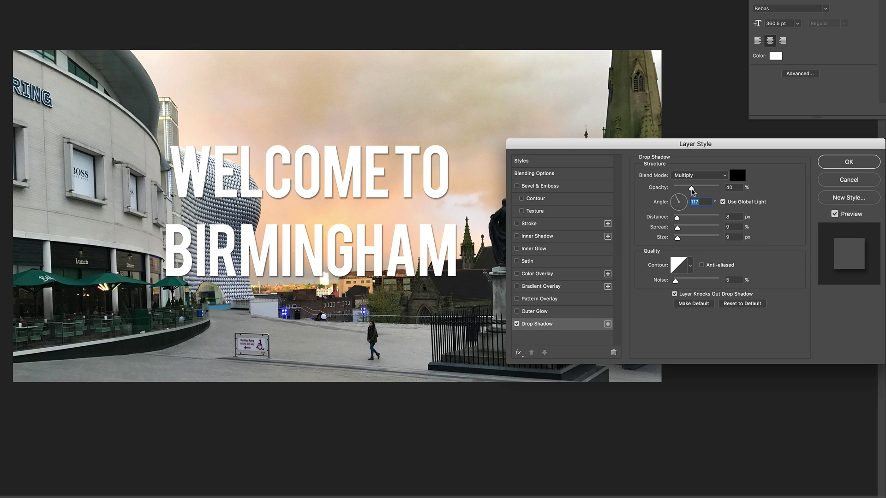
left_click(850, 164)
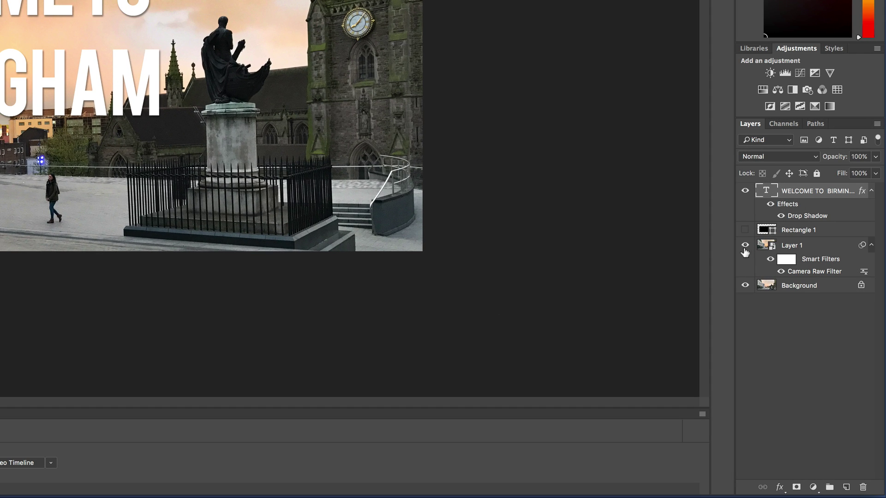
Darken the photo's lower part with a black-to-transparent gradient on a new layer above Layer 1, at 77% opacity
left_click(831, 247)
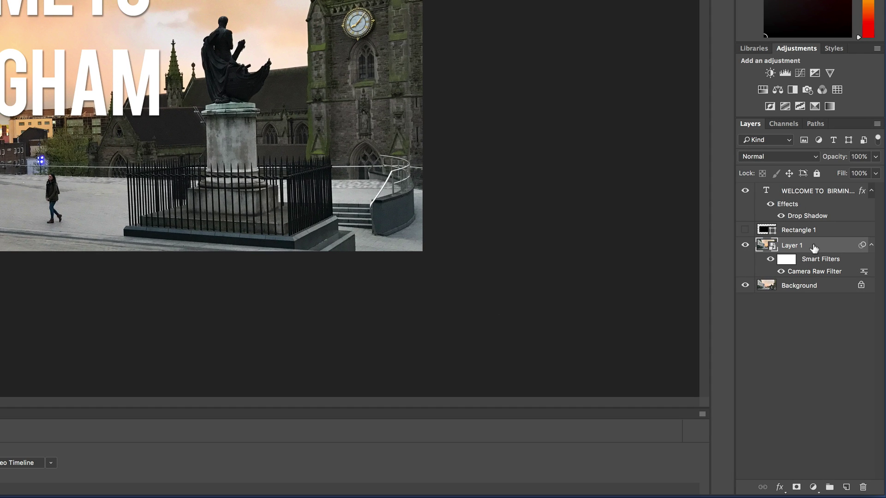
left_click(846, 487)
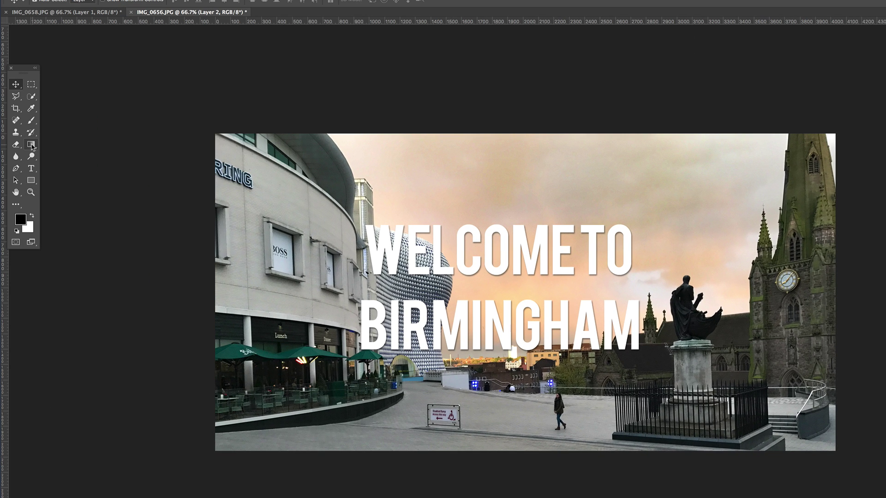
left_click(31, 145)
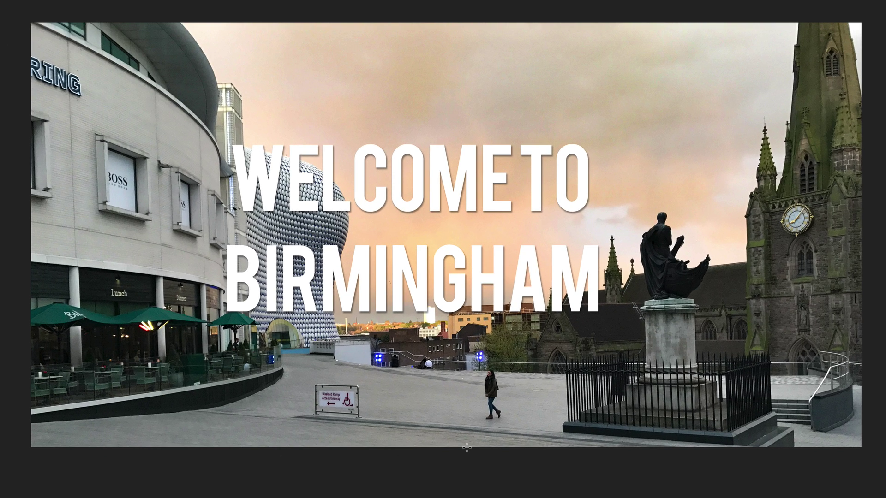
left_click_drag(466, 447, 467, 338)
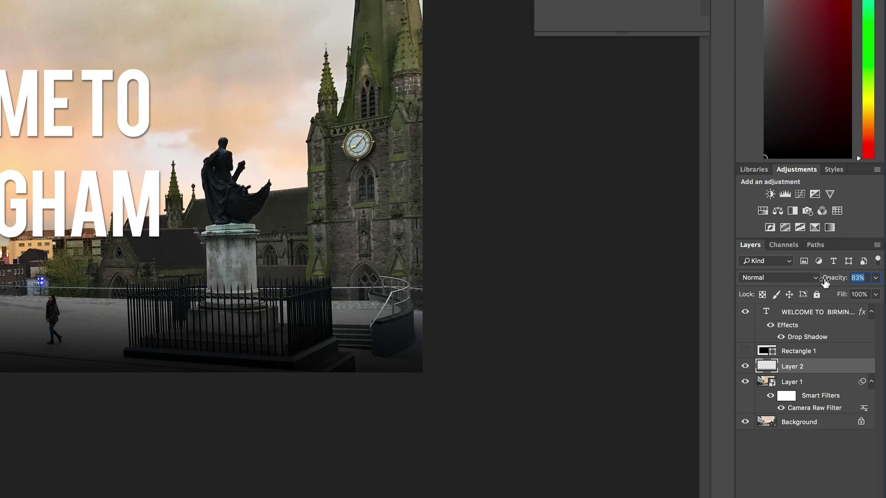
left_click_drag(829, 278, 822, 284)
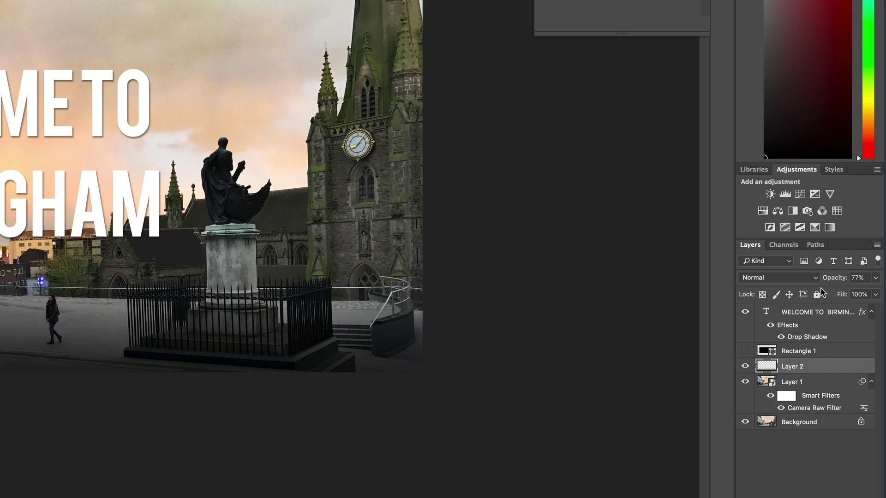
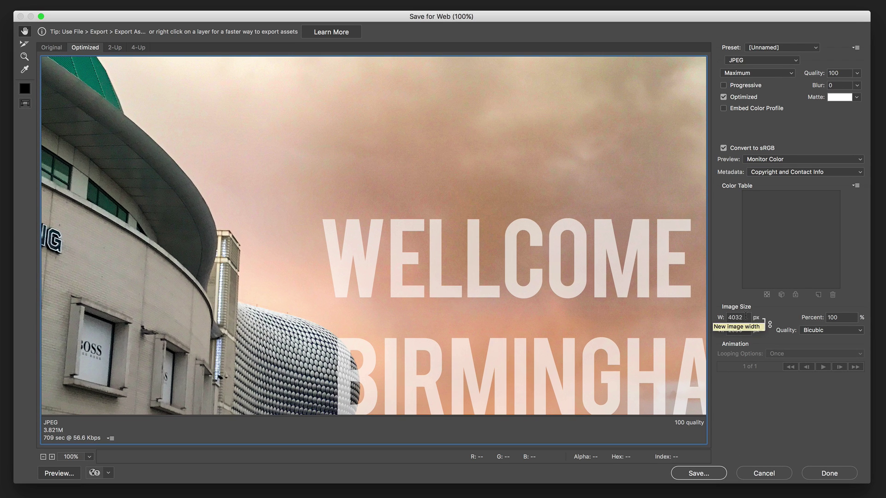
Set the Save for Web image width to 1920 px with proportions kept
left_click(658, 296)
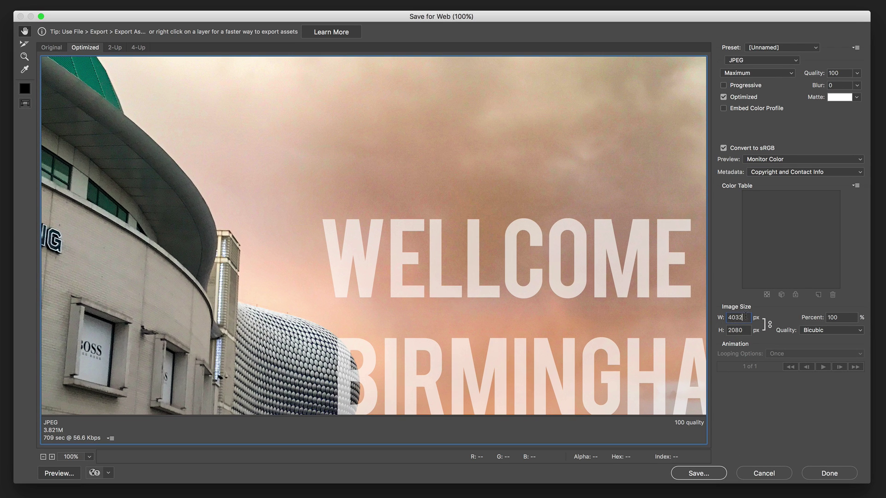
double_click(747, 316)
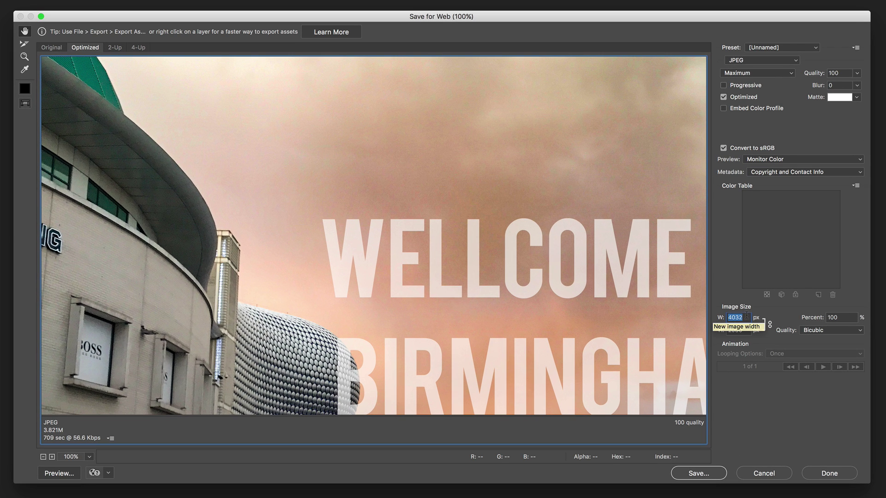
type("1920")
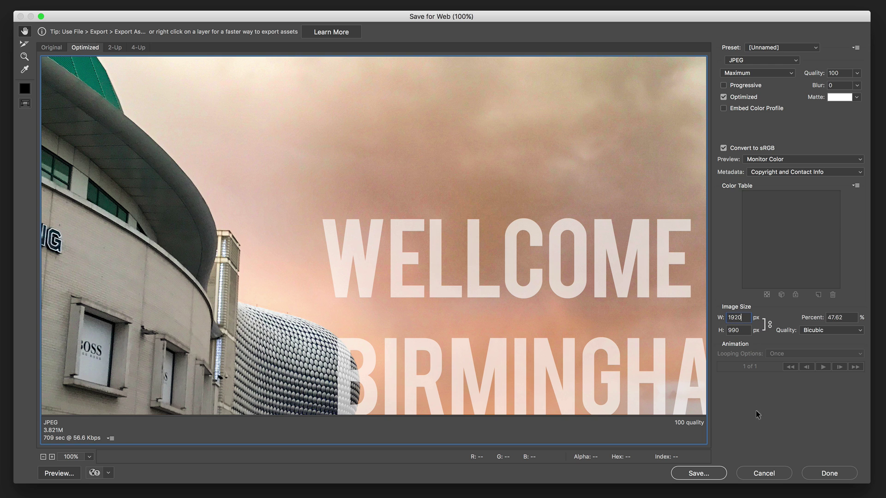
key("Return")
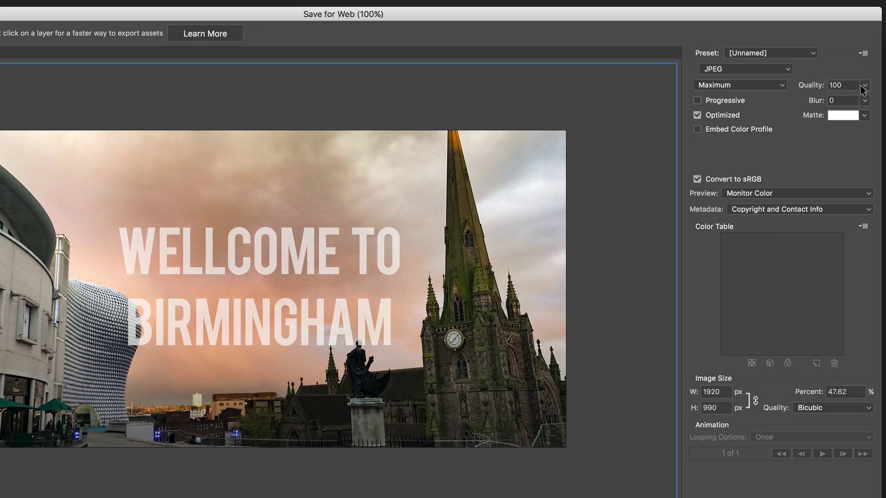
Set the web export's quality to 75 and keep JPEG as the file format
left_click(865, 85)
left_click_drag(853, 99, 848, 99)
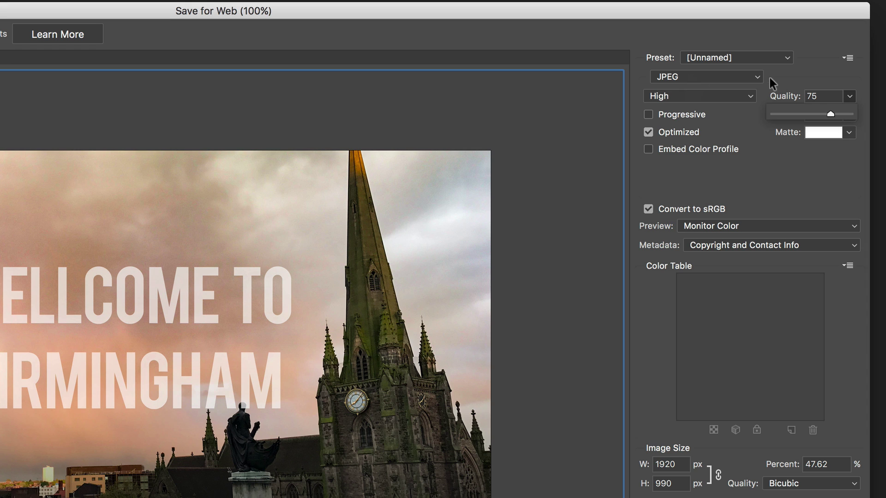
left_click(758, 79)
left_click(763, 85)
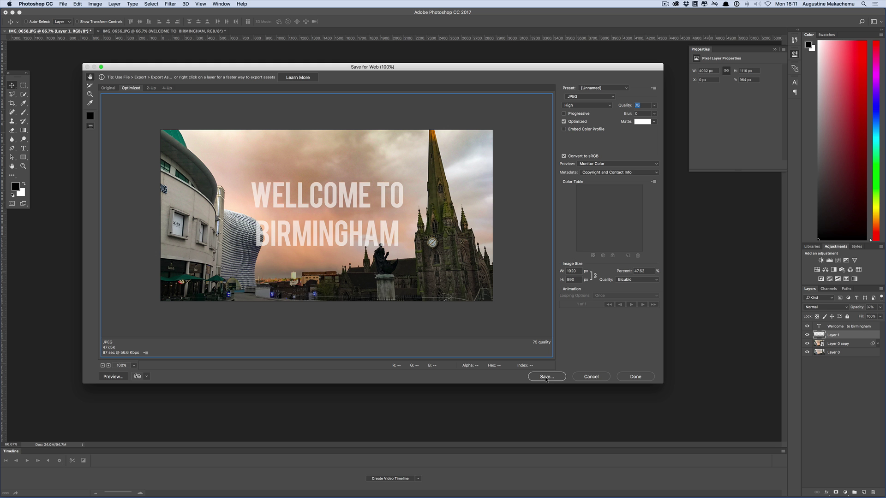